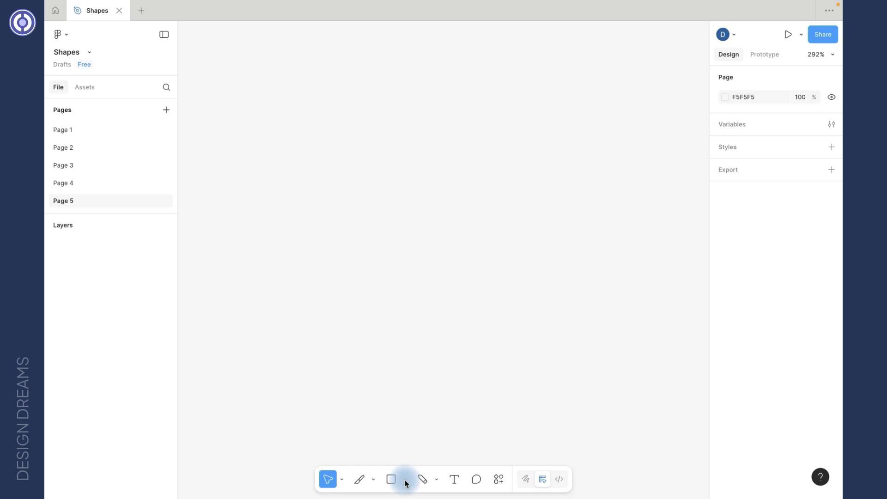
Choose the Rectangle tool from the shape tools and place a 100×100 rectangle on Page 5.
left_click(405, 481)
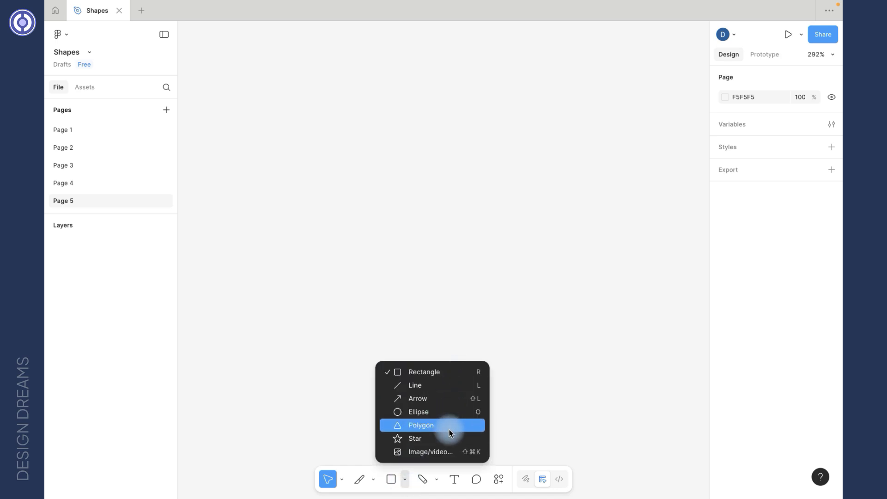
left_click(436, 374)
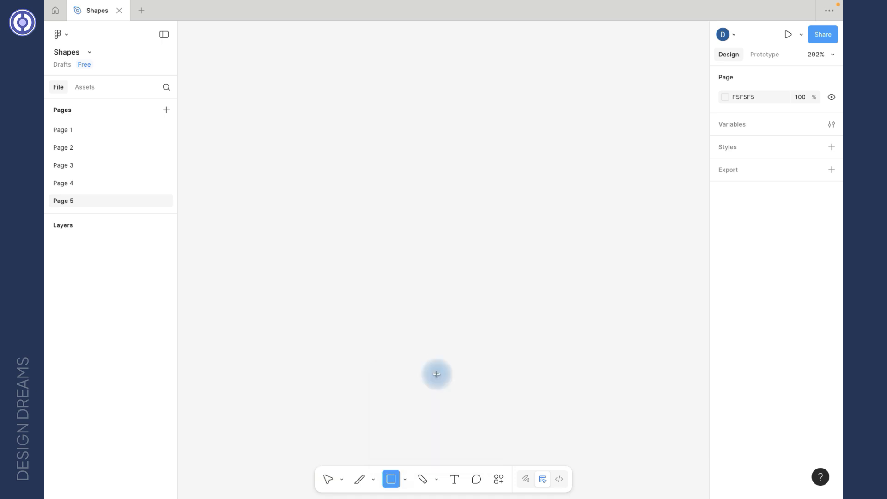
left_click(366, 187)
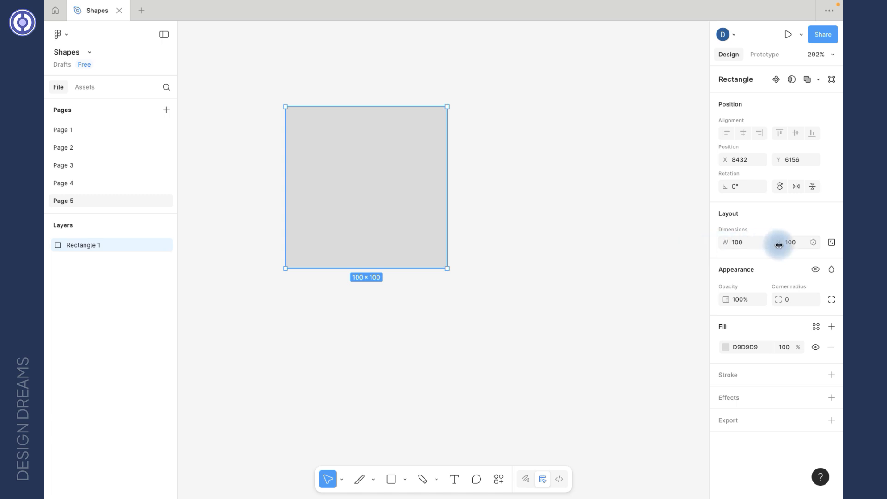
Draw a second rectangle beside the first, resize it with its handles, then delete it.
scroll(528, 176, "right", 5)
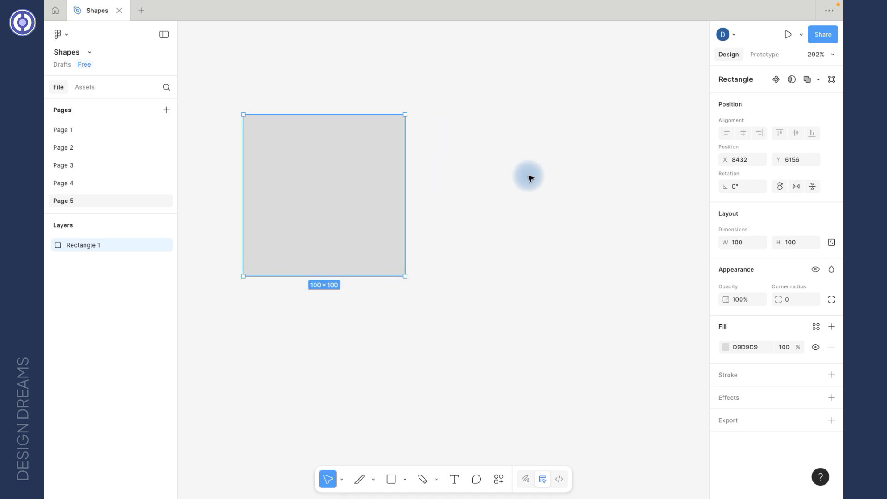
key("r")
left_click_drag(439, 115, 601, 338)
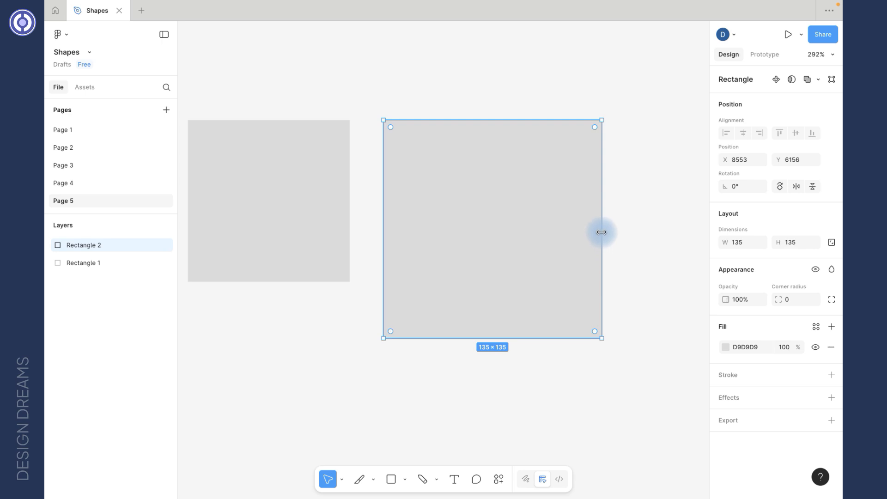
left_click_drag(602, 229, 587, 258)
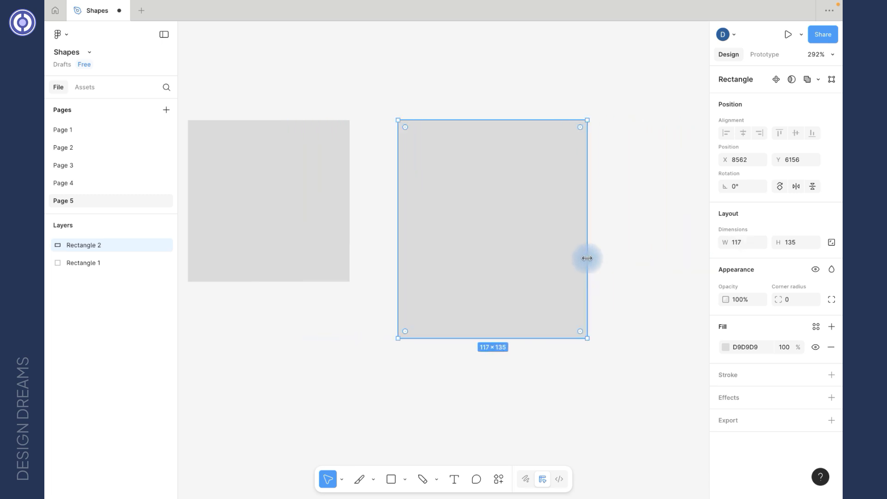
mouse_move(502, 119)
left_mouse_down()
mouse_move(503, 70)
mouse_move(503, 153)
mouse_move(505, 74)
mouse_move(505, 114)
left_mouse_up()
scroll(505, 115, "down", 3)
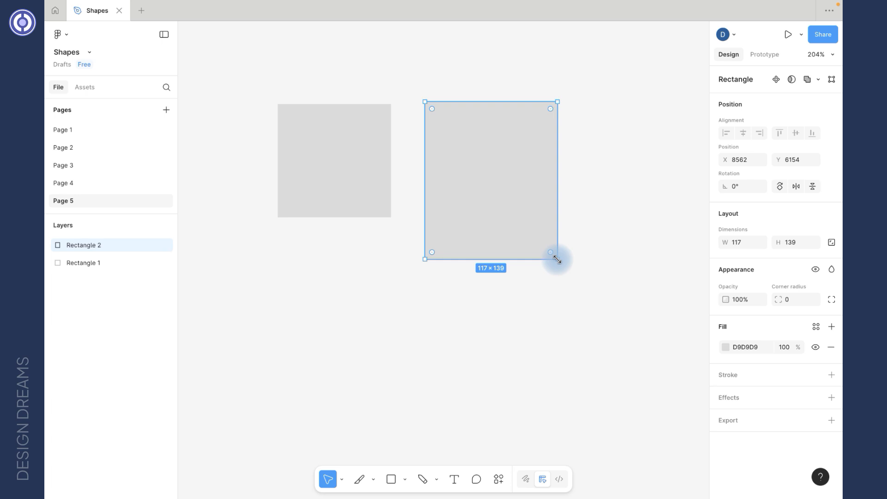
mouse_move(557, 259)
left_mouse_down()
mouse_move(639, 341)
mouse_move(531, 238)
mouse_move(550, 261)
mouse_move(551, 251)
left_mouse_up()
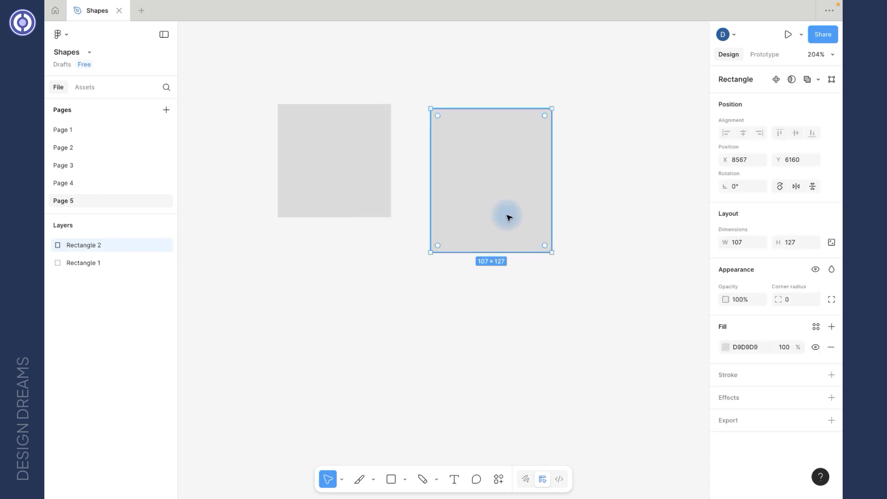
key("Delete")
Move Rectangle 1 slightly right and down to X 8523, Y 6168.
left_click(310, 159)
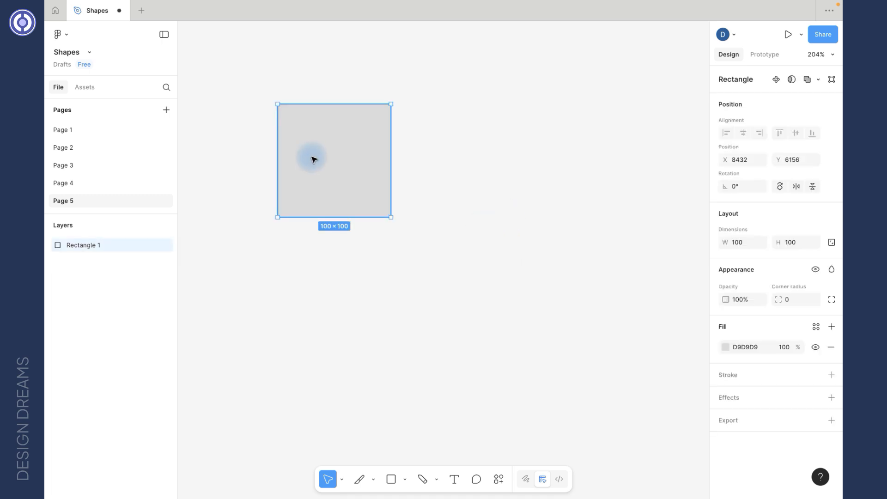
left_click_drag(311, 158, 416, 174)
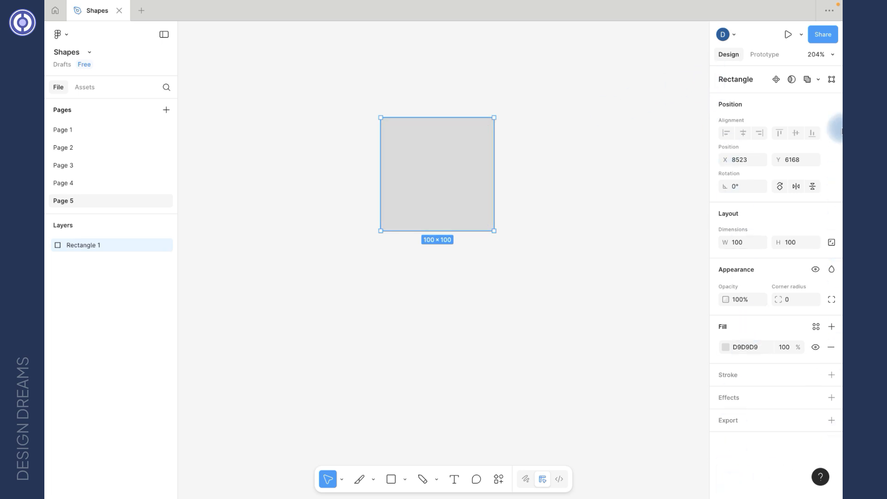
scroll(504, 179, "up", 3)
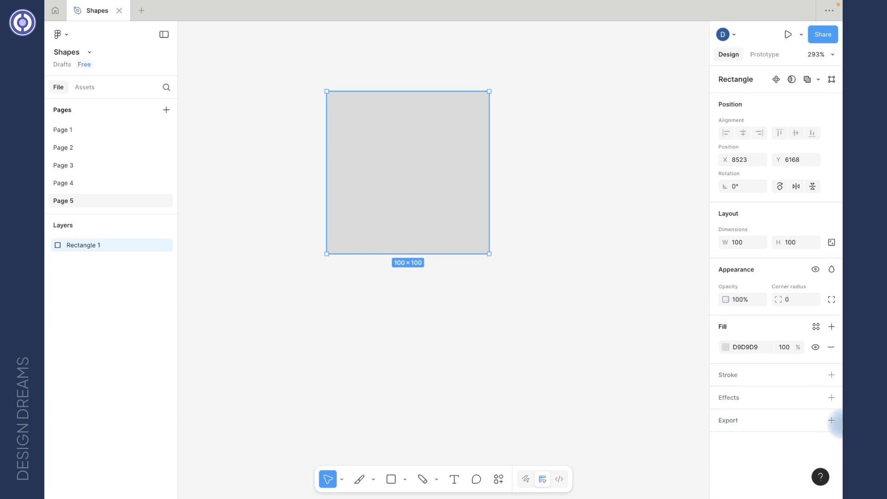
left_click(601, 323)
left_click(447, 192)
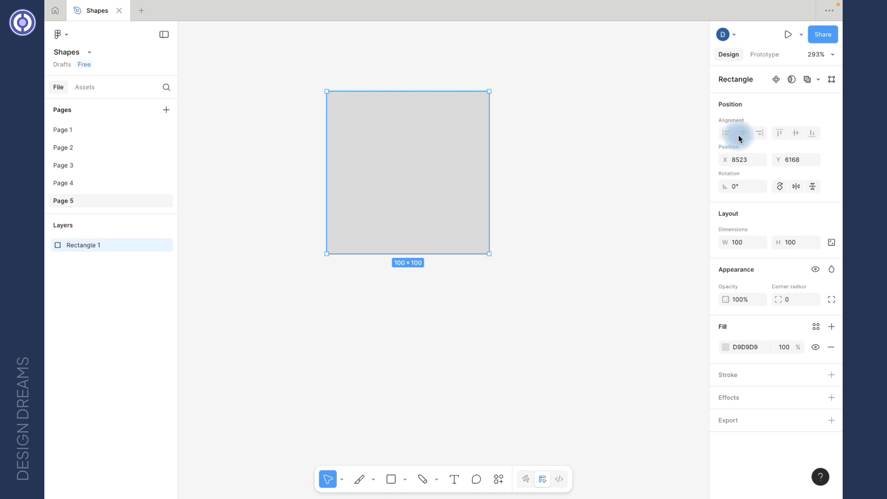
Duplicate the rectangle to its right as Rectangle 2.
scroll(508, 165, "right", 2)
mouse_move(380, 191)
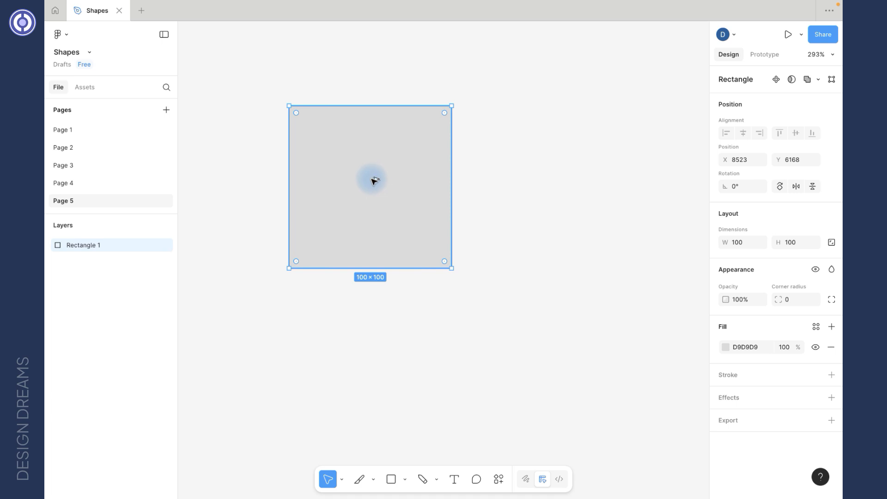
left_click_drag(375, 180, 572, 177)
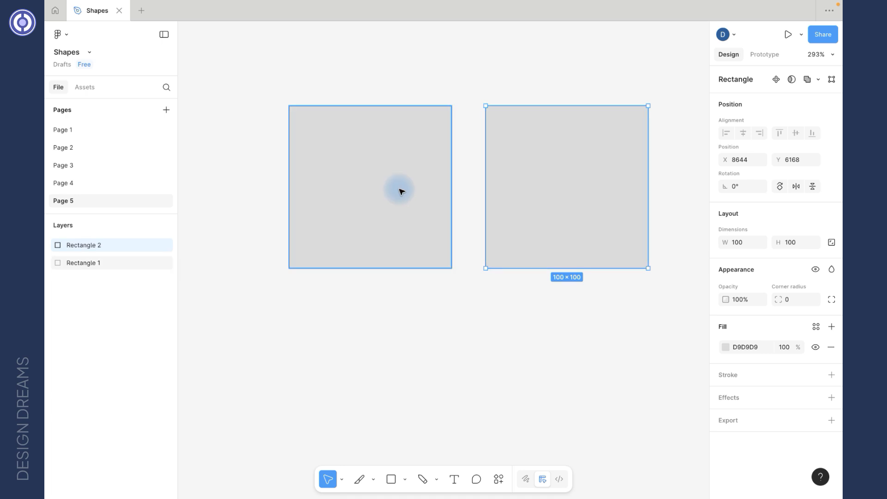
Select both rectangles and align their horizontal centres so they stack at X 8584.
scroll(519, 185, "right", 2)
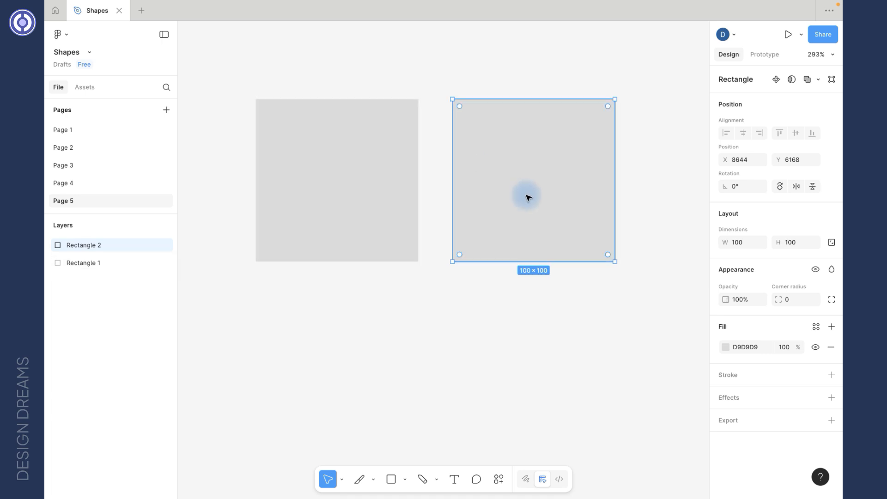
left_click(400, 181, "shift")
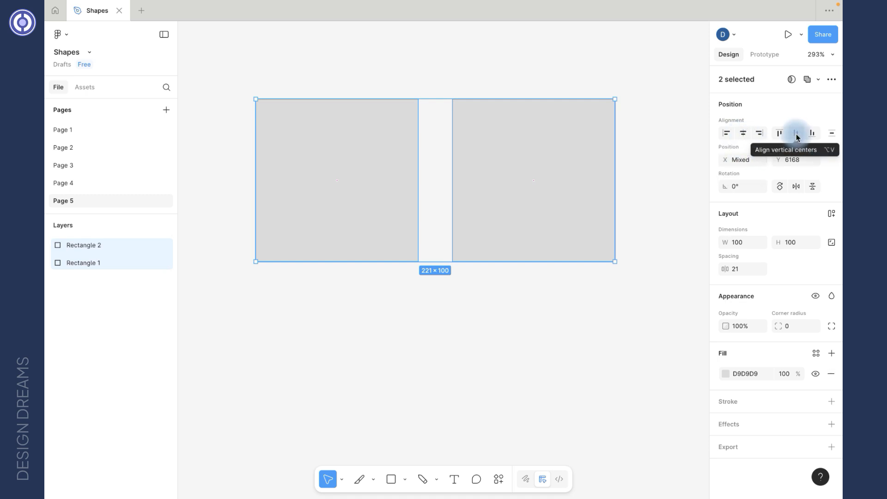
left_click(831, 133)
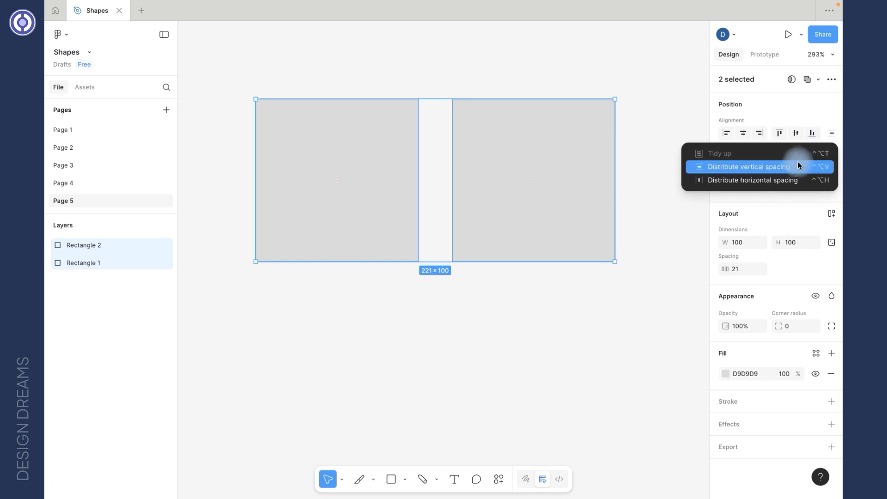
left_click(784, 182)
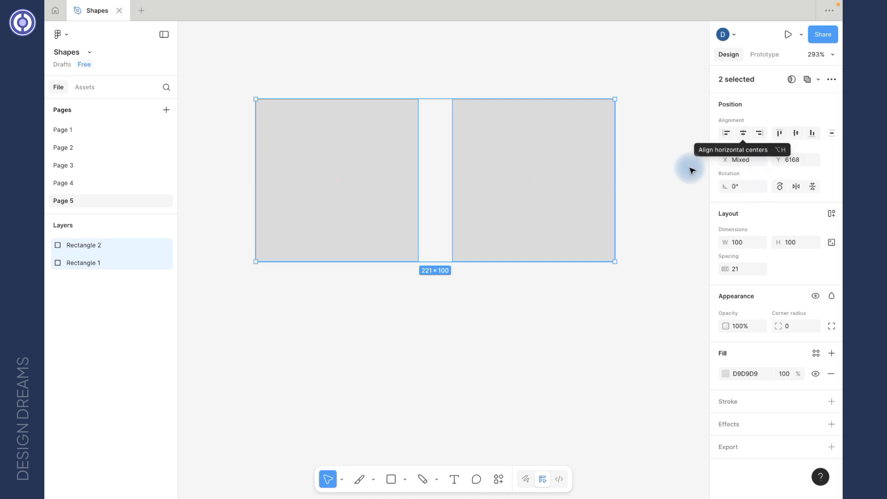
left_click(743, 134)
left_click_drag(304, 101, 527, 221)
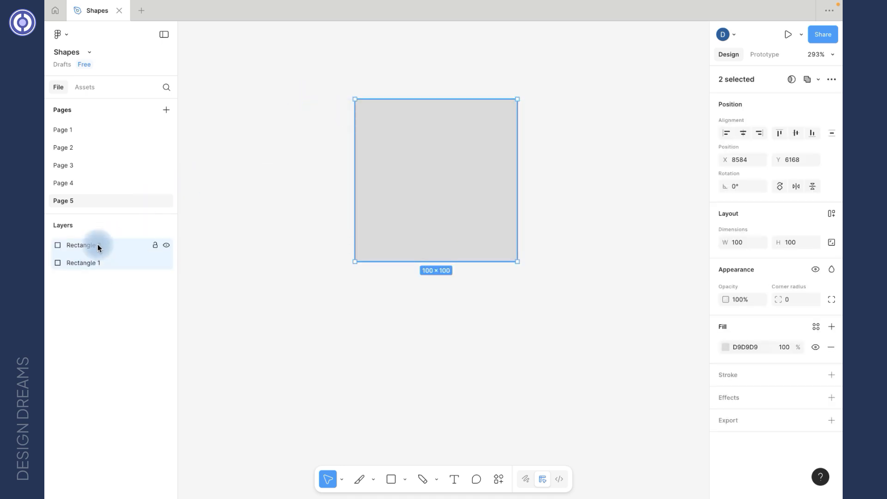
left_click(107, 250)
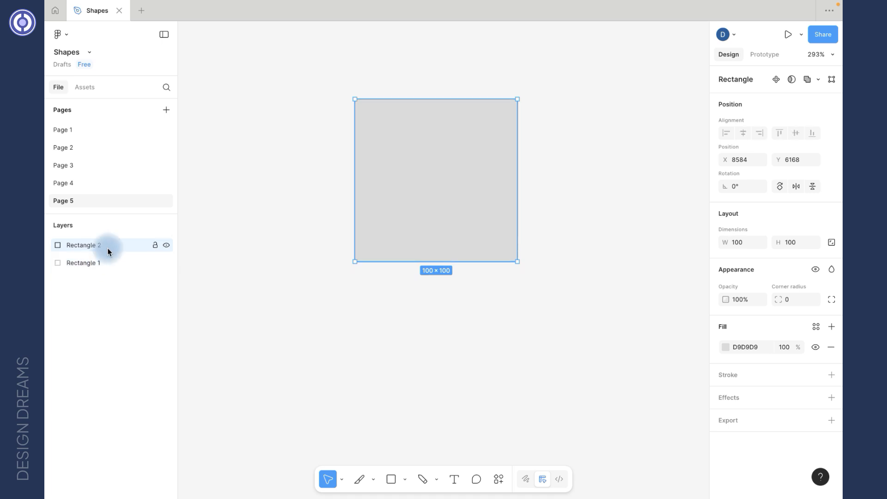
Delete the duplicate and set Rectangle 1's position to X 8583, Y 6206.
key("Delete")
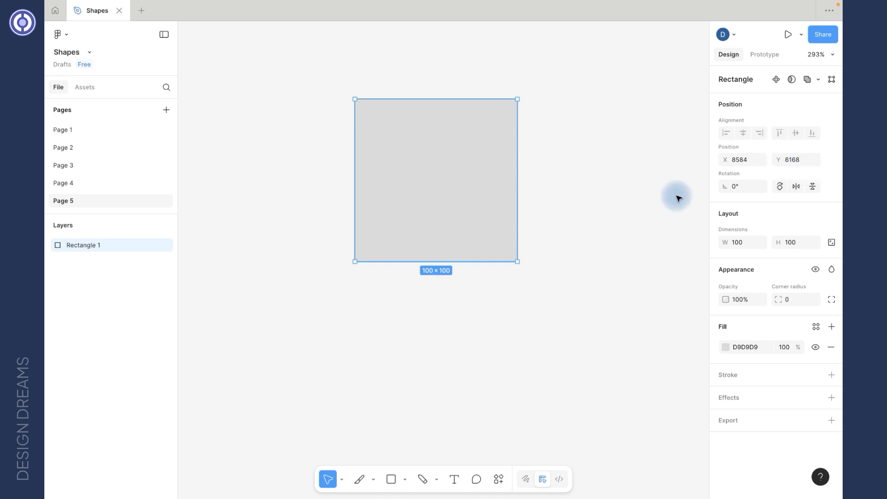
left_click(741, 160)
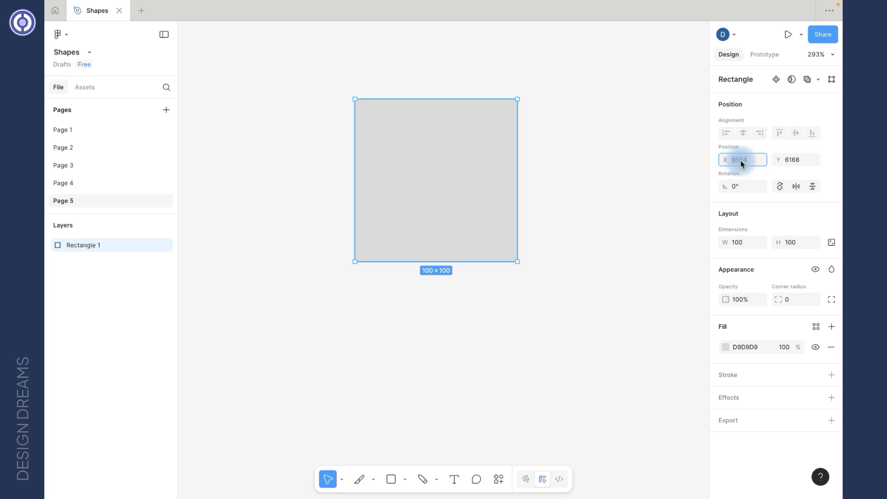
key("shift+Up")
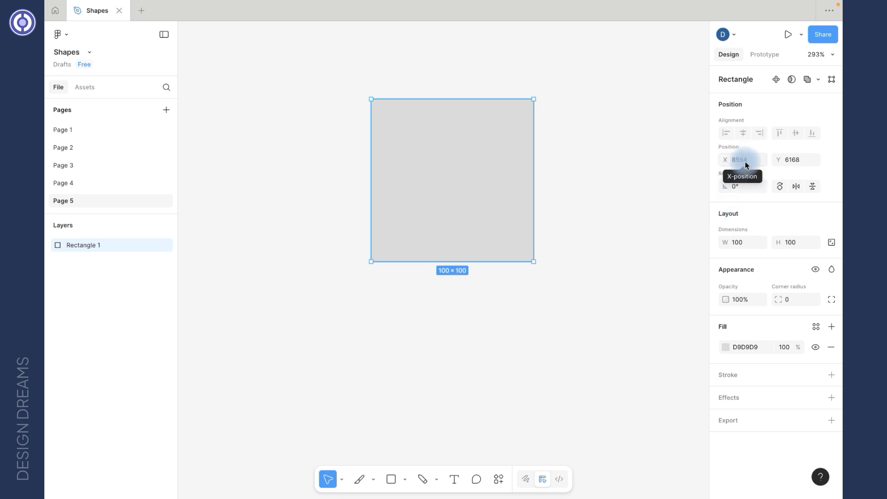
left_click(791, 160)
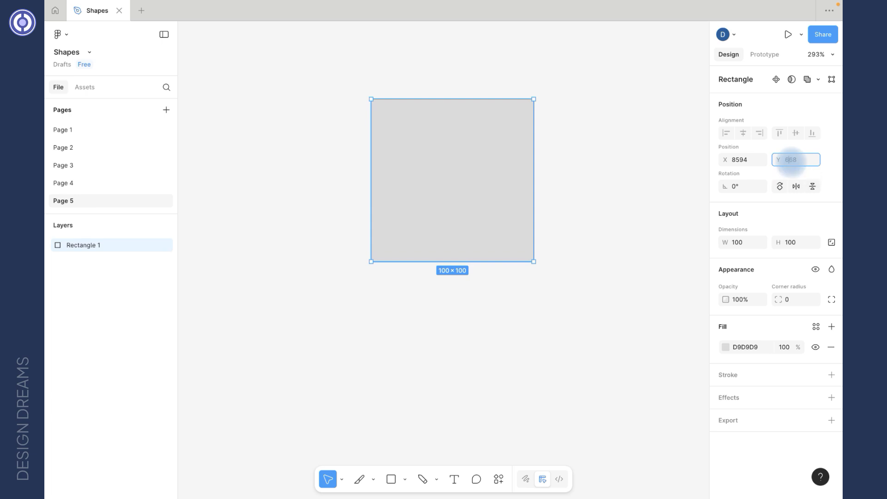
key("Return")
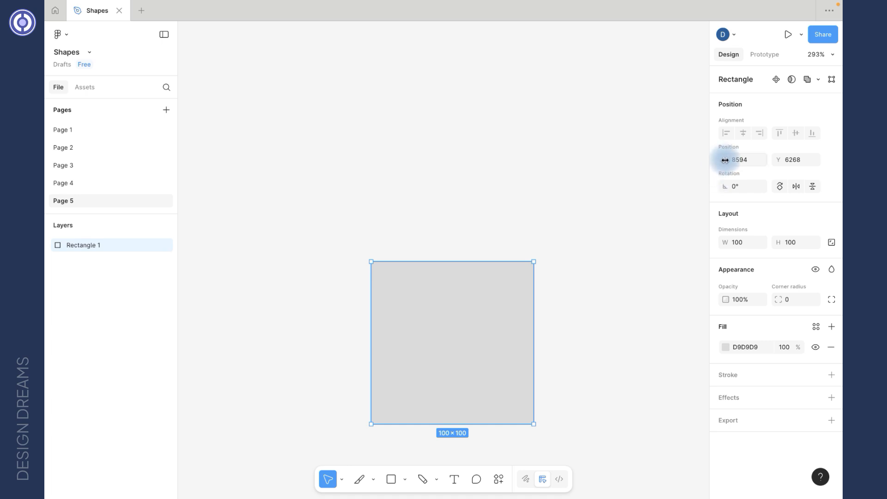
left_click_drag(724, 160, 713, 204)
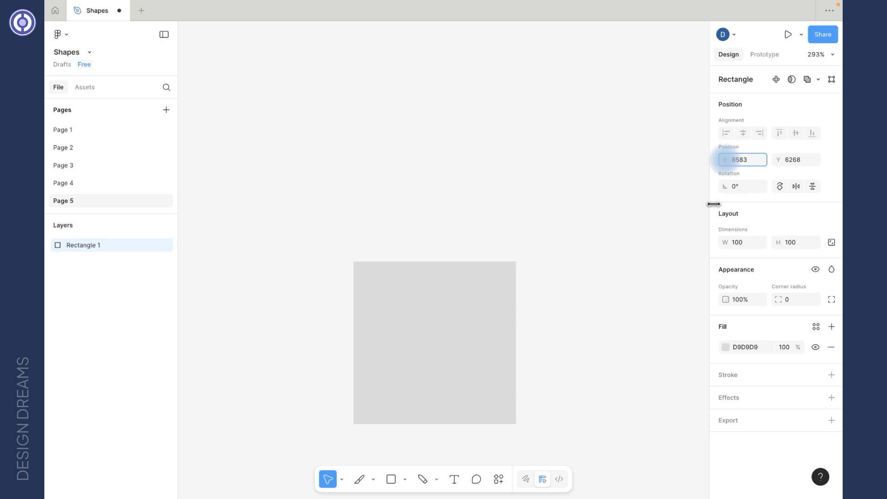
left_click_drag(778, 159, 725, 182)
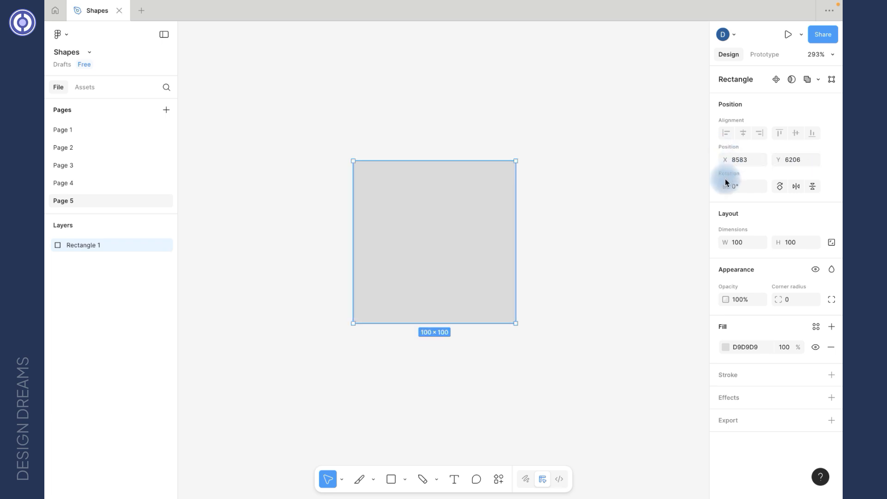
left_click(738, 188)
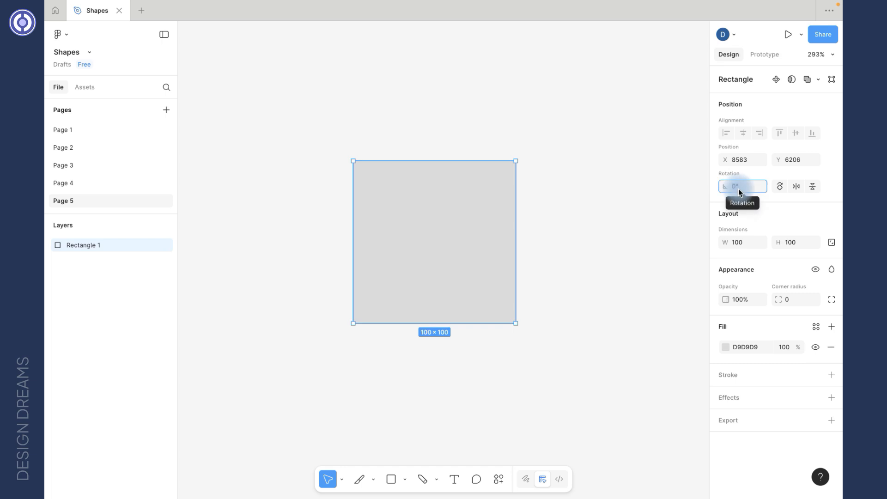
type("45")
key("Tab")
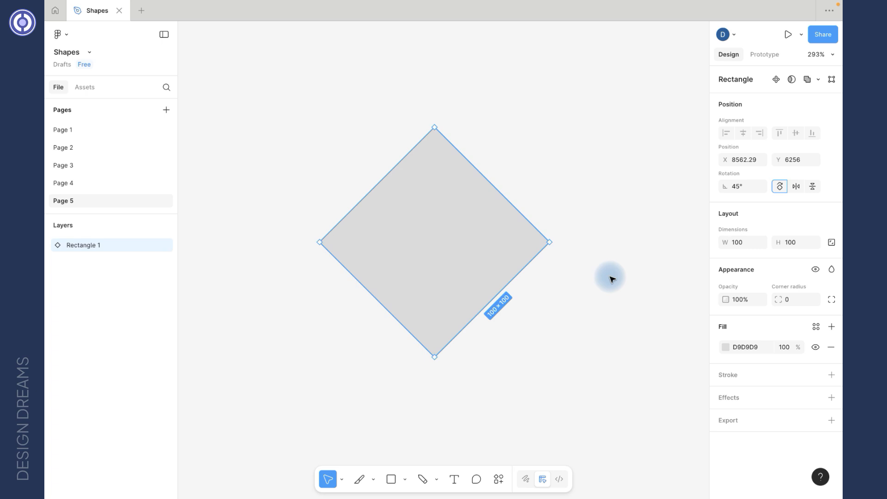
key("ctrl+z")
scroll(576, 210, "down", 2)
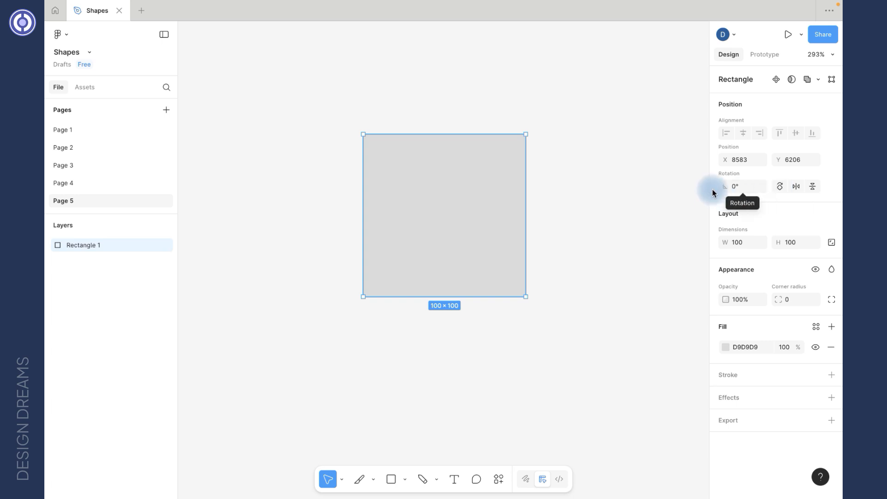
mouse_move(724, 185)
left_mouse_down()
mouse_move(677, 192)
mouse_move(725, 192)
left_mouse_up()
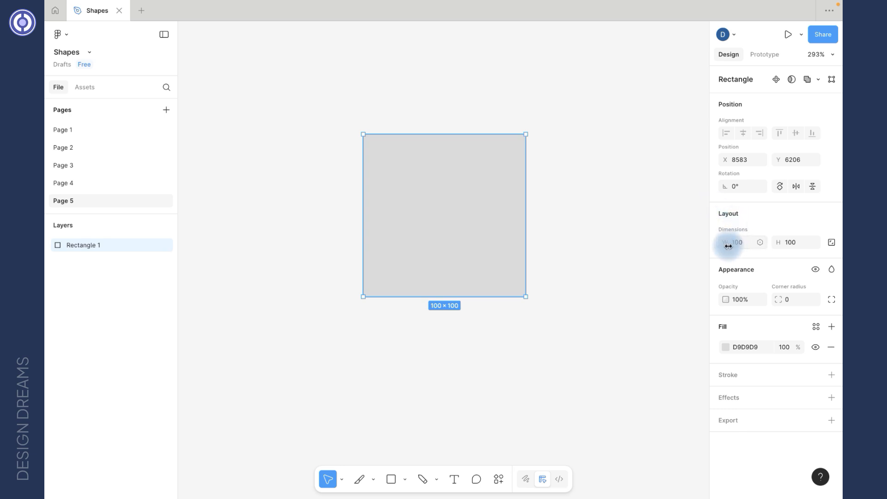
Resize the rectangle to 115 × 98 and drag its opacity down.
left_click(832, 245)
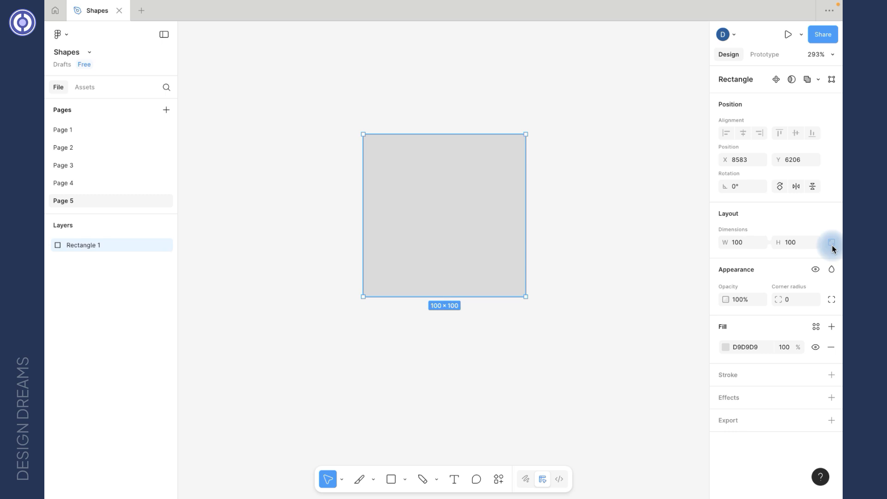
mouse_move(727, 245)
left_mouse_down()
mouse_move(745, 246)
mouse_move(683, 264)
mouse_move(757, 264)
mouse_move(733, 267)
mouse_move(740, 245)
left_mouse_up()
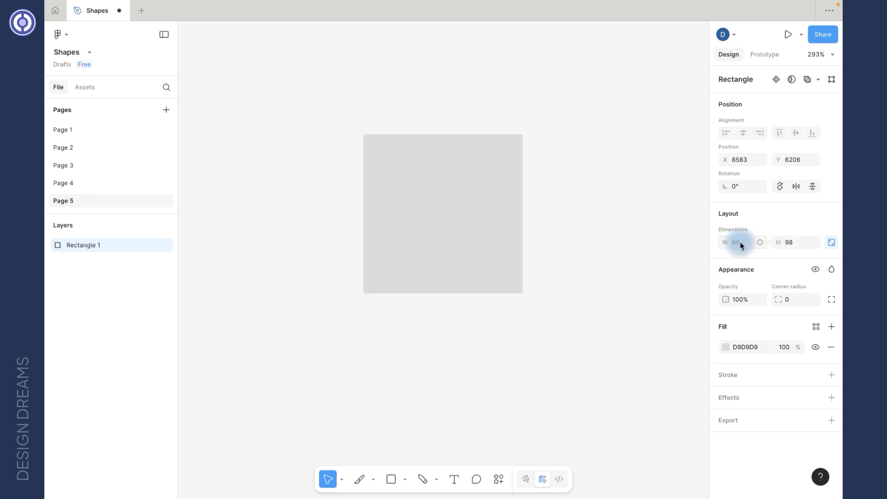
left_click(827, 242)
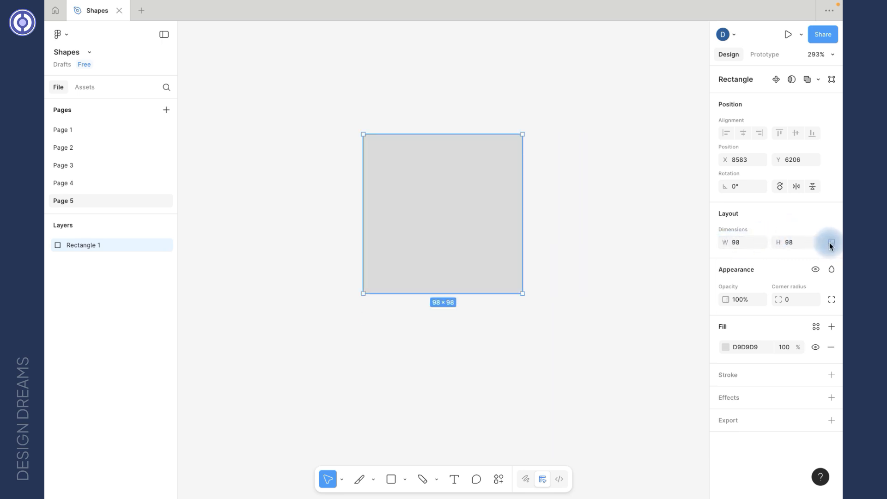
mouse_move(725, 243)
left_mouse_down()
mouse_move(786, 253)
mouse_move(697, 274)
mouse_move(785, 263)
mouse_move(701, 273)
mouse_move(744, 269)
mouse_move(727, 239)
mouse_move(790, 209)
mouse_move(715, 244)
left_mouse_up()
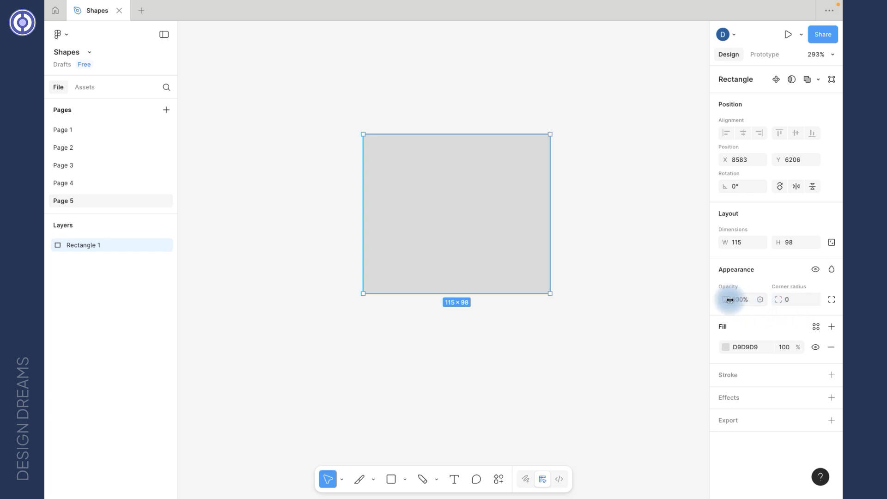
left_click_drag(728, 299, 56, 325)
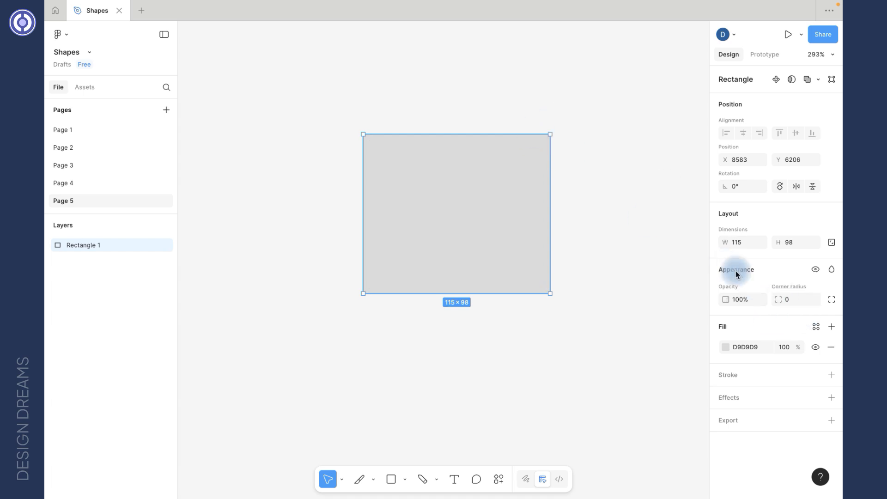
Apply a 45 corner radius to all four corners of Rectangle 1.
left_click(794, 304)
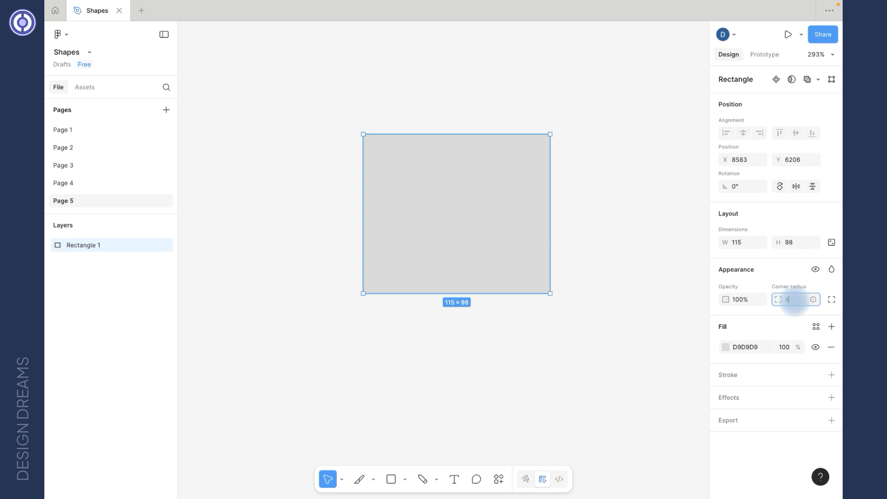
type("45")
key("Return")
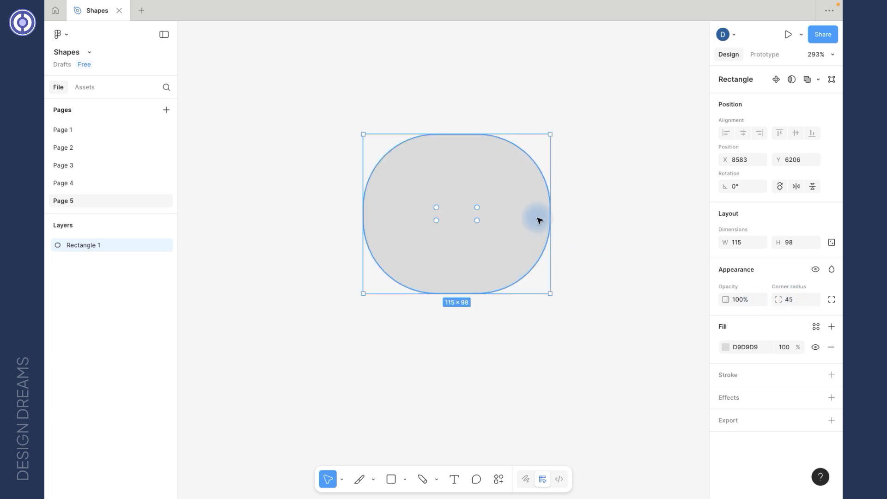
key("Escape")
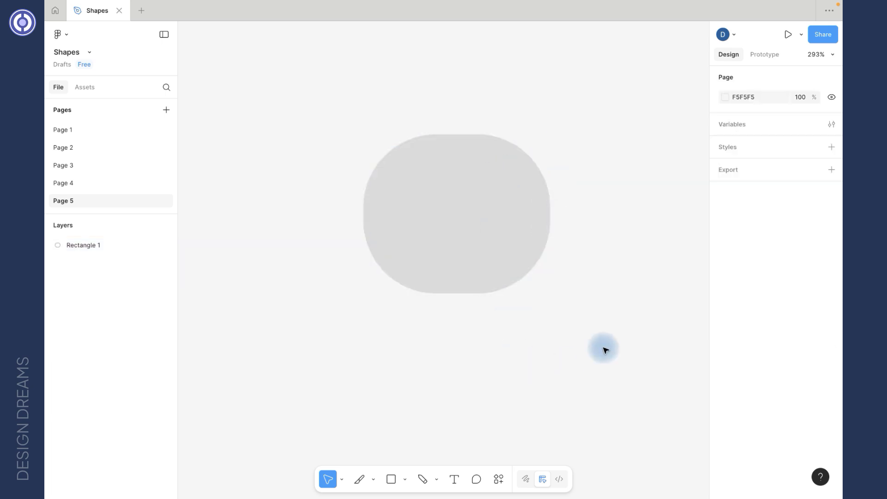
left_click(475, 236)
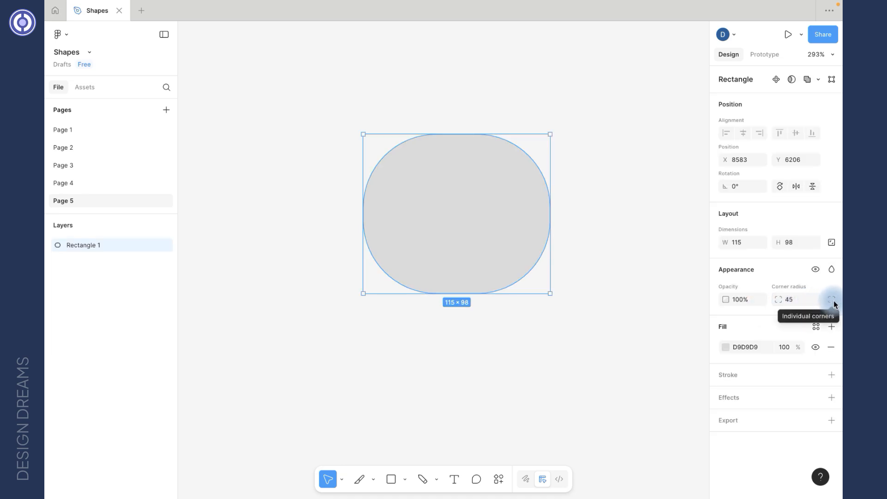
left_click(832, 300)
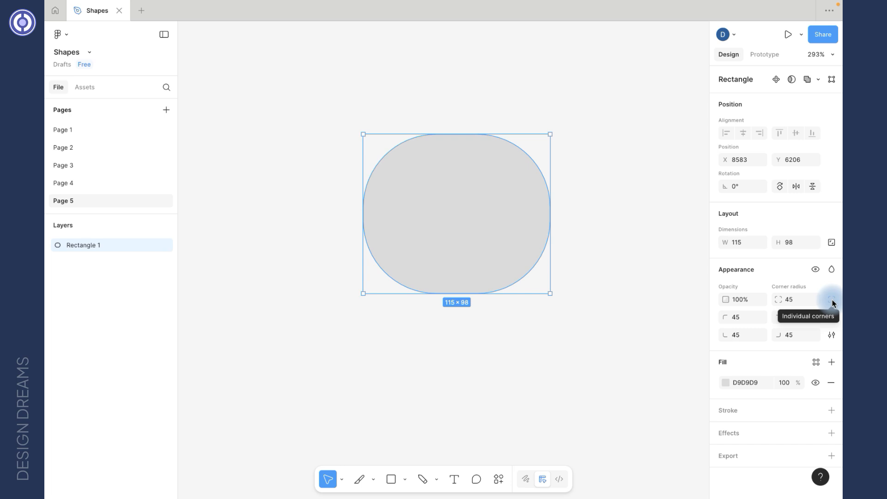
Set independent corner radii: top-left 3, top-right 100, bottom-left 30, bottom-right 0.
left_click(734, 322)
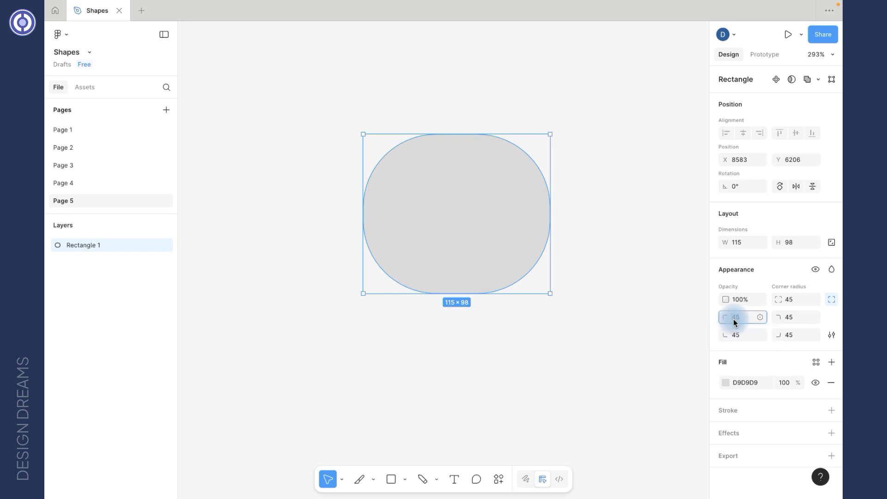
type("3")
key("Tab")
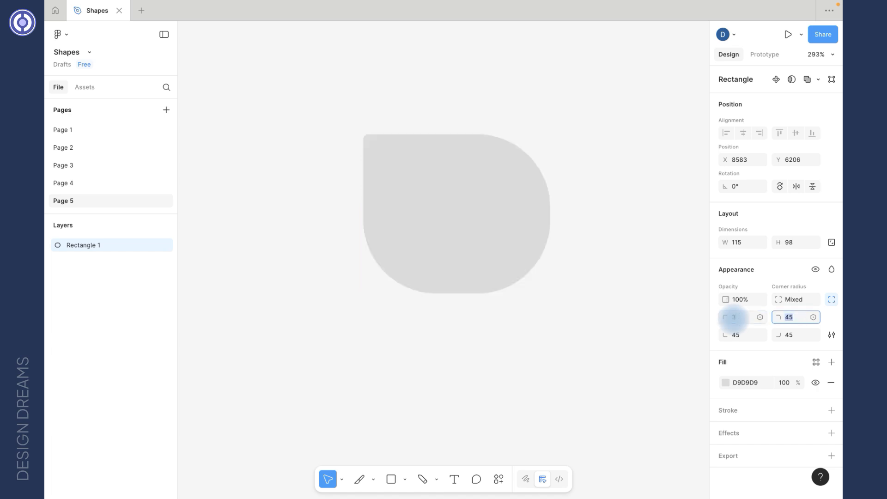
type("100")
key("Tab")
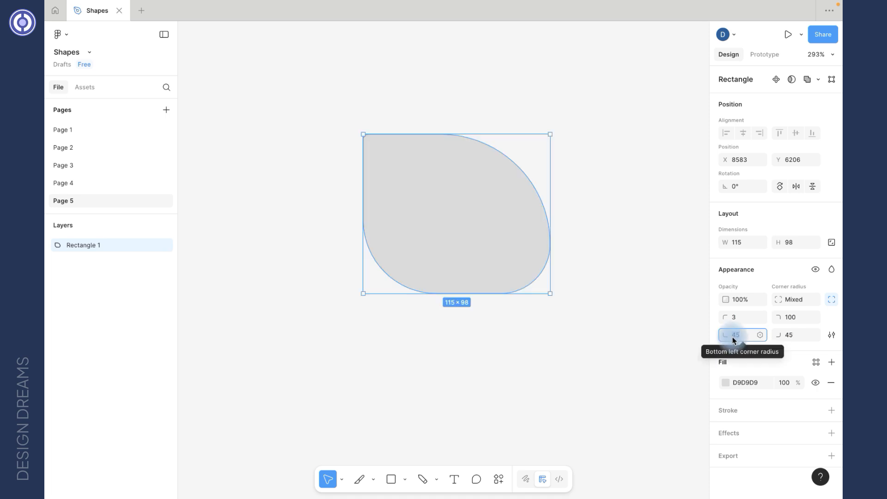
type("30")
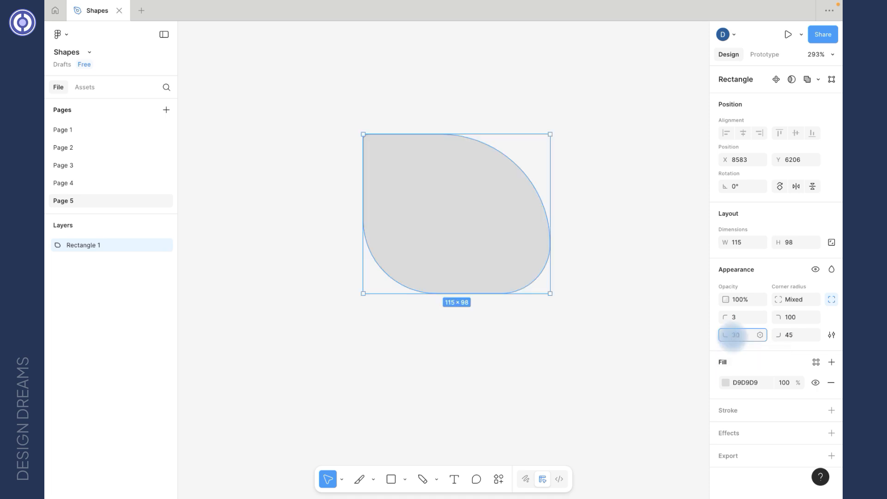
key("Tab")
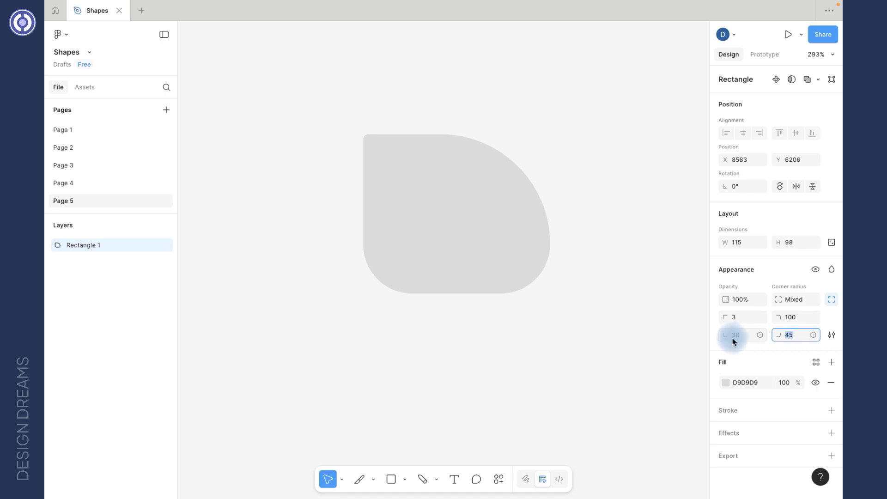
type("0")
key("Return")
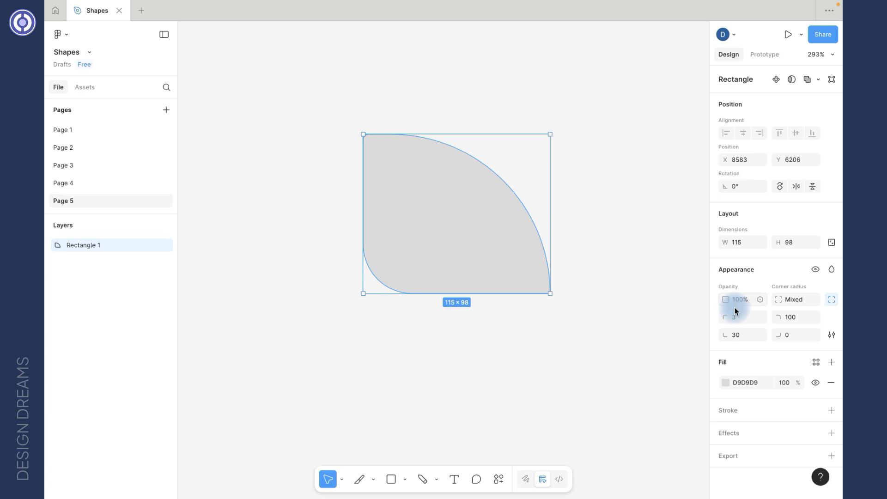
Drag the on-canvas radius handles to bring all four corners back to 0.
mouse_move(472, 206)
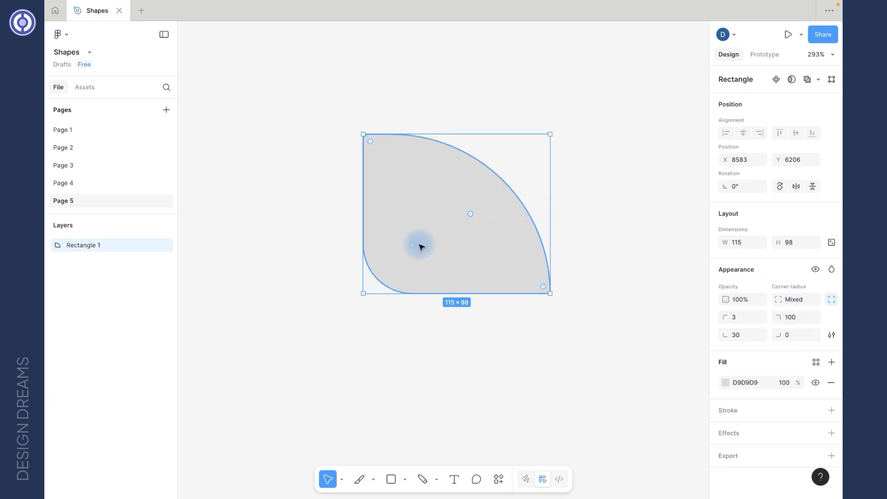
mouse_move(376, 180)
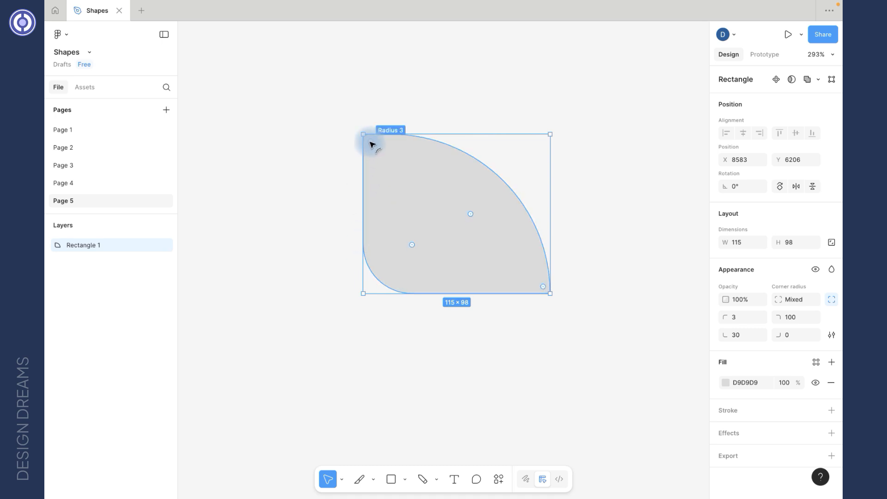
left_click_drag(372, 145, 329, 151)
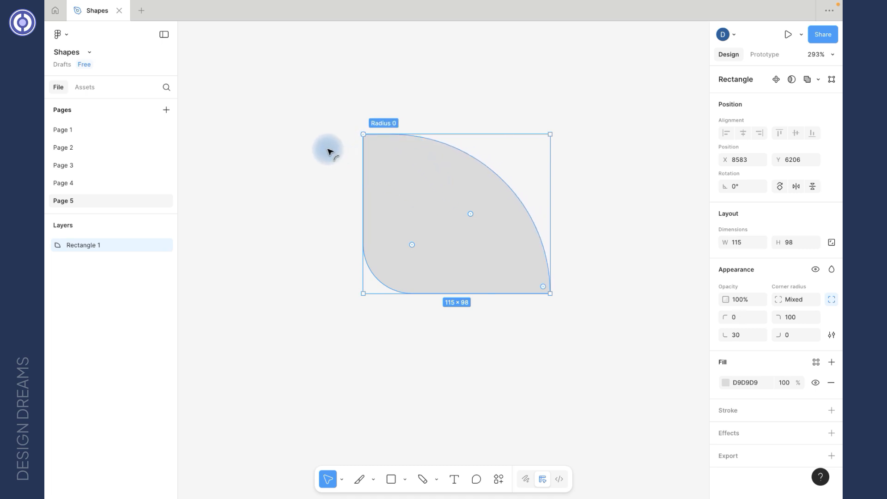
left_click_drag(471, 214, 557, 130)
left_click_drag(411, 244, 356, 313)
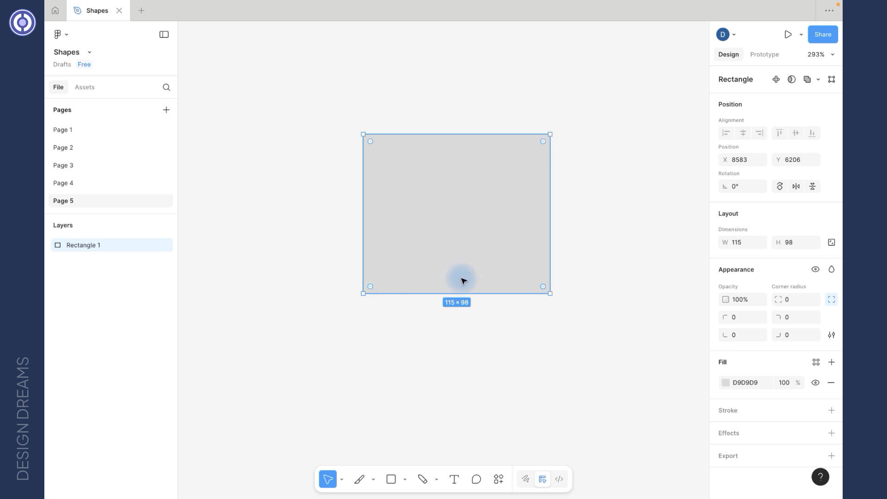
left_click(832, 336)
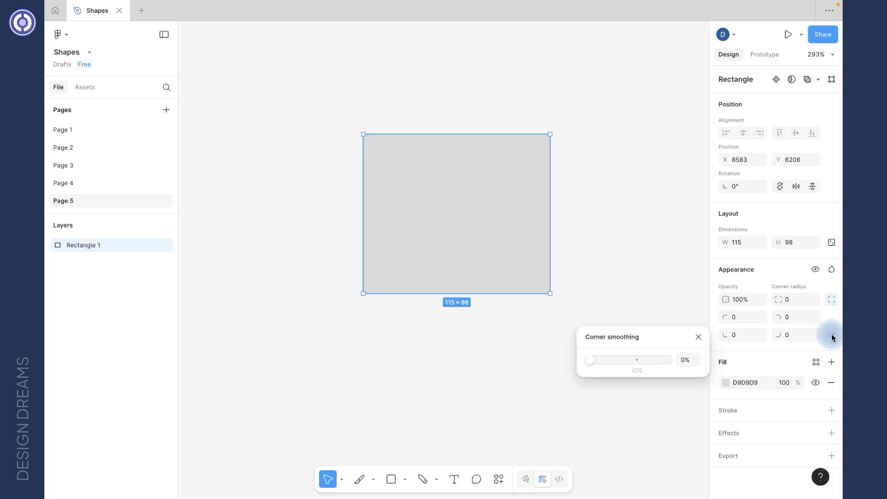
Set a 20 corner radius on all corners, leaving corner smoothing at 0% after testing it.
left_click(584, 362)
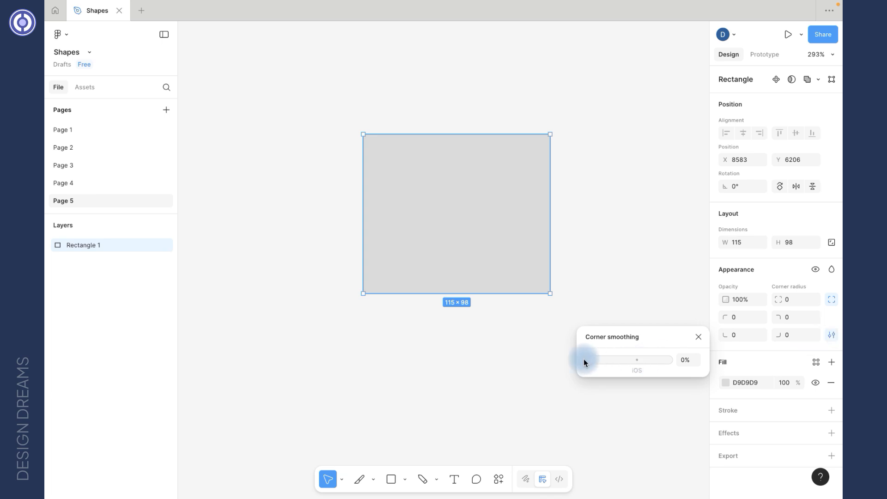
left_click_drag(594, 360, 634, 362)
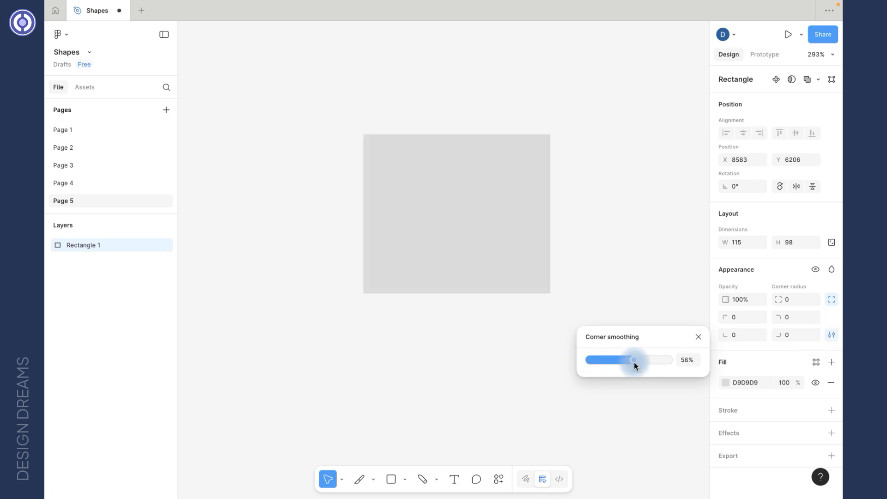
left_click_drag(639, 362, 636, 362)
left_click(793, 300)
type("20")
key("Return")
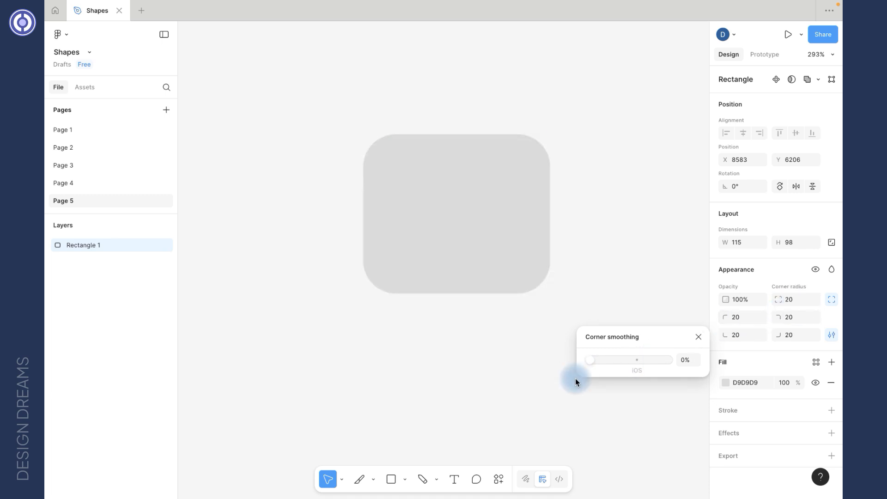
left_click_drag(661, 379, 511, 390)
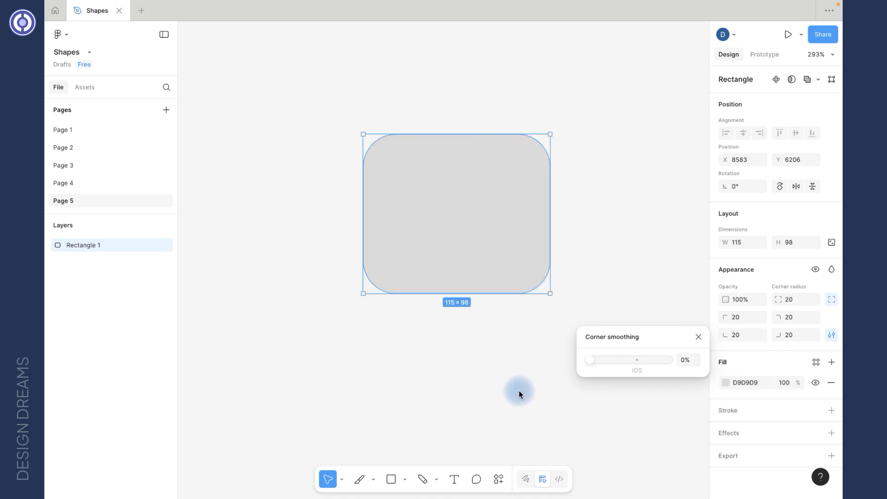
key("Escape")
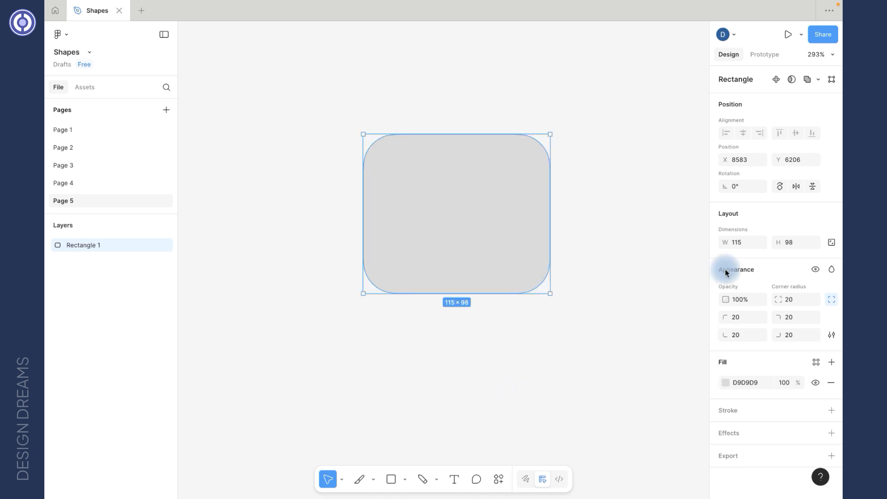
Change the rectangle's fill from grey D9D9D9 to blue 276B99 and add a black stroke.
left_click(726, 382)
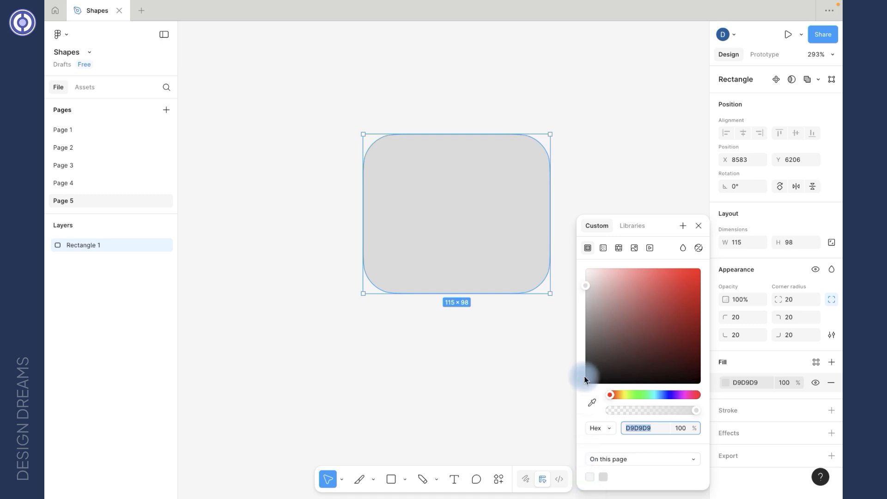
left_click(642, 313)
left_click(658, 395)
left_click(678, 297)
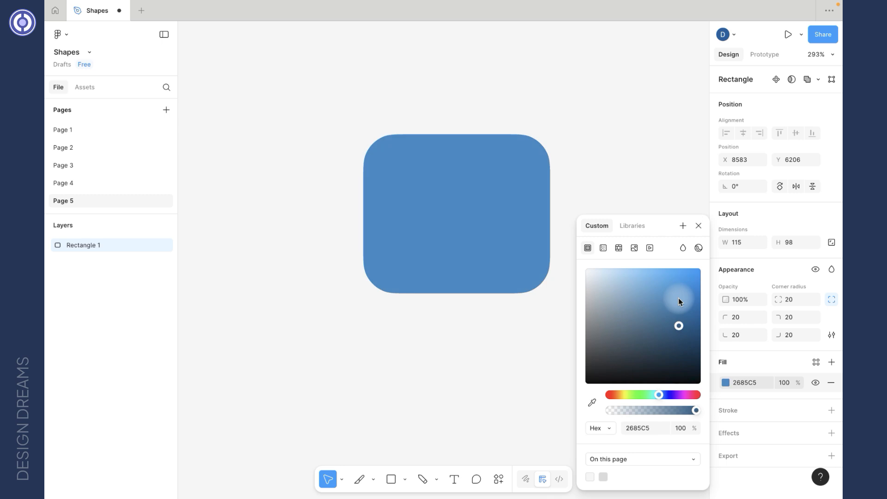
left_click(672, 315)
key("Escape")
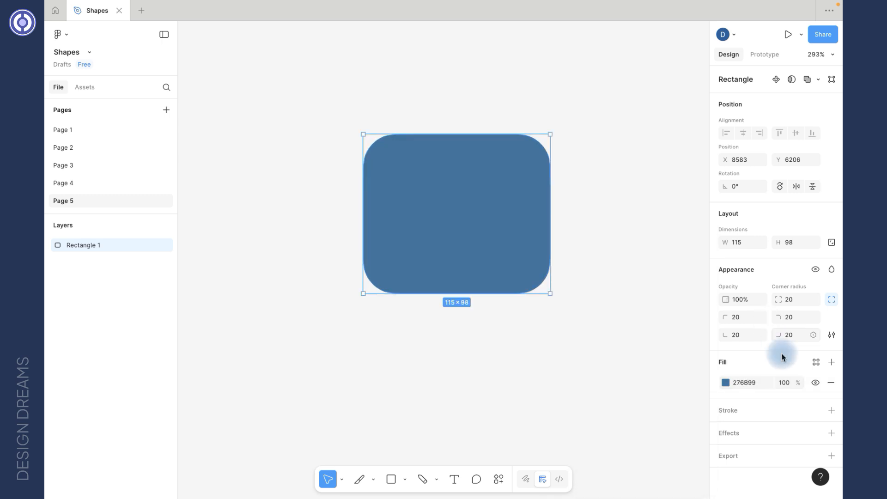
left_click(831, 411)
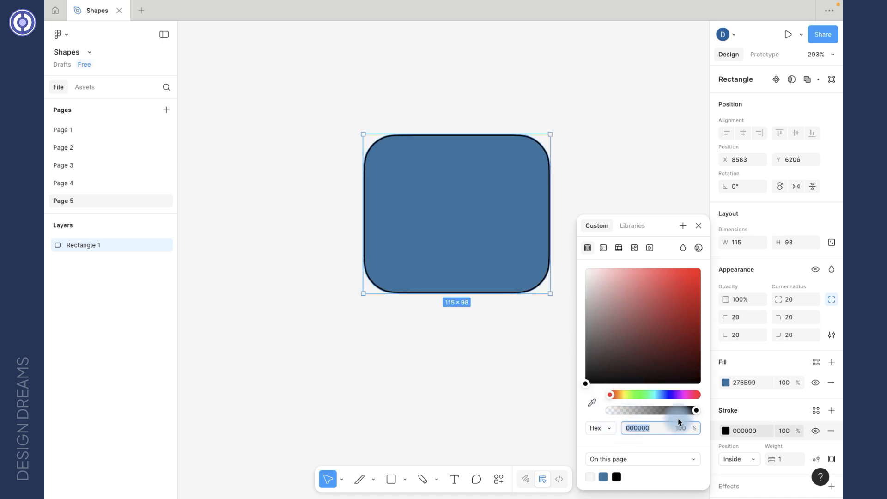
Thicken the rectangle's black stroke to weight 2.
left_click(776, 459)
left_click_drag(775, 459, 777, 459)
scroll(783, 434, "down", 2)
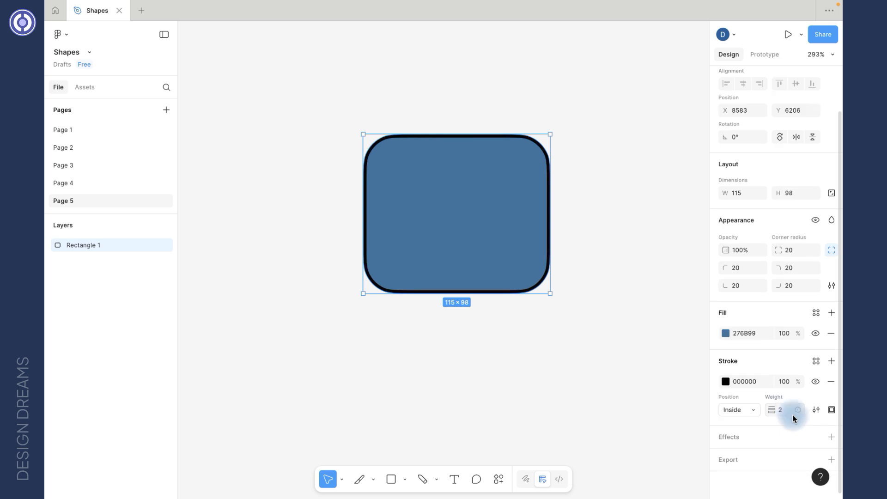
Add a Drop shadow effect (Y 4, blur 4, black 25%) to the rectangle.
left_click(831, 437)
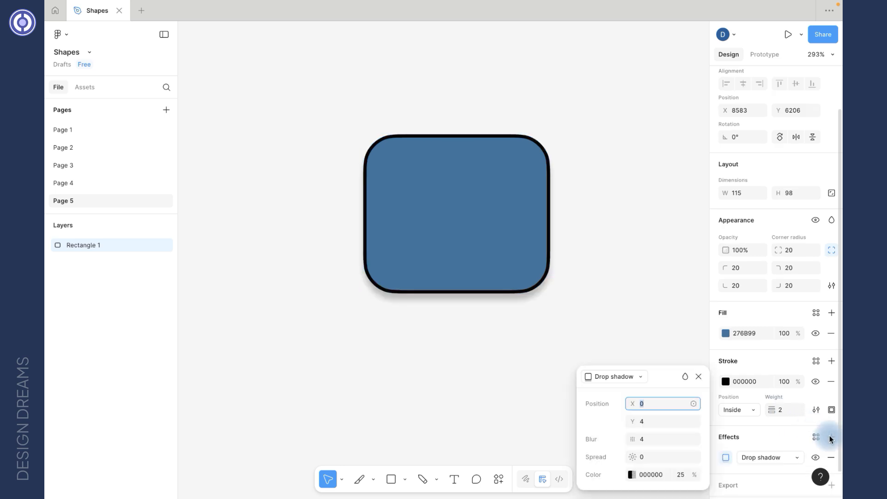
left_click(638, 376)
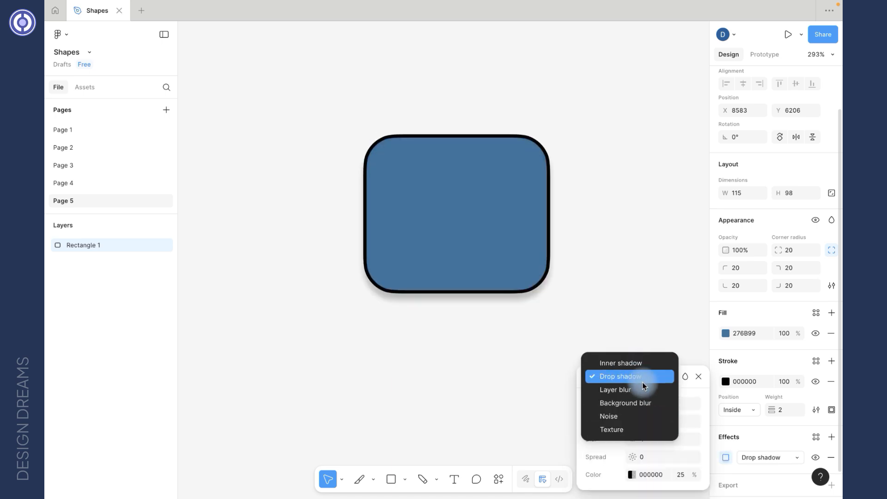
left_click(697, 390)
left_click(698, 376)
scroll(813, 390, "down", 3)
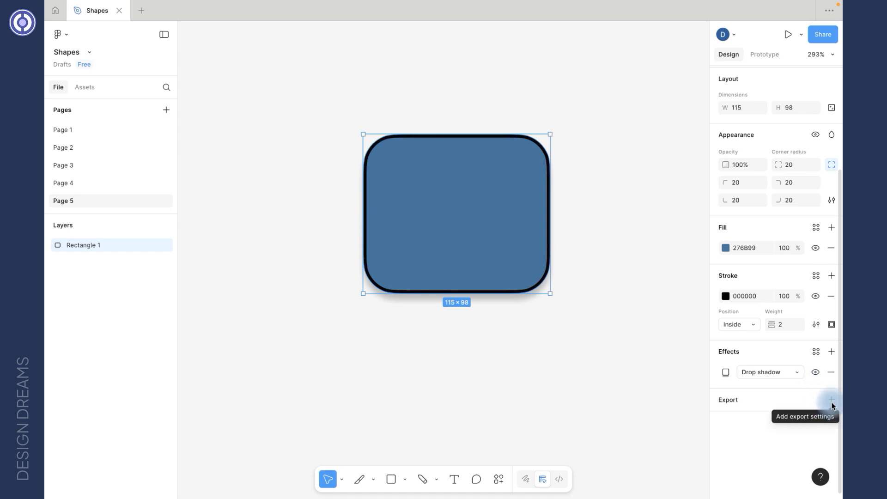
Add a 1x PNG export setting to Rectangle 1, cancelling the save dialog without writing a file.
left_click(828, 400)
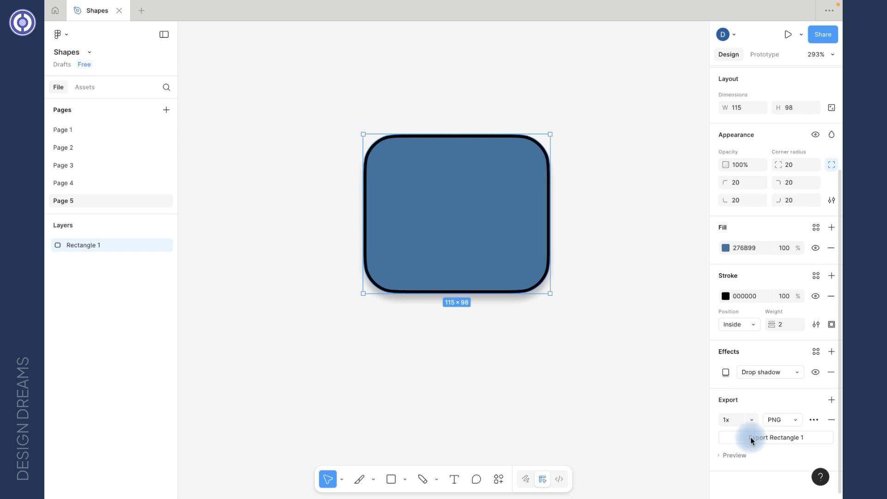
left_click(831, 419)
left_click(831, 400)
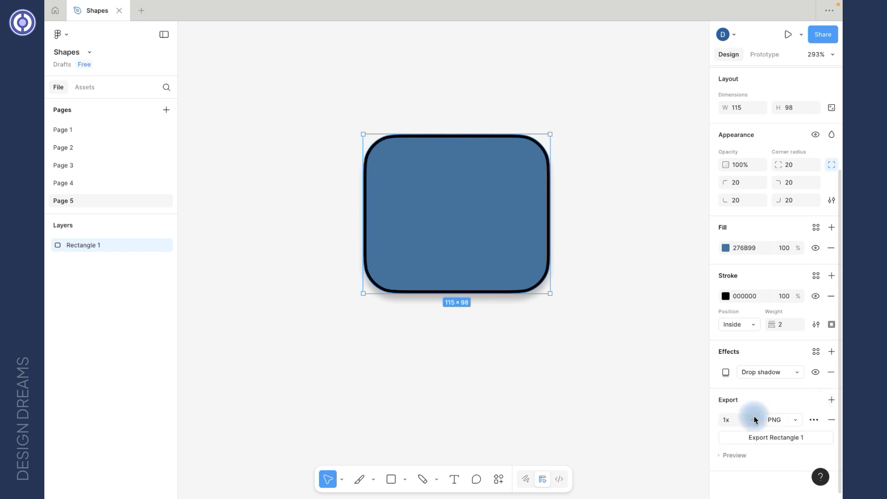
left_click(786, 439)
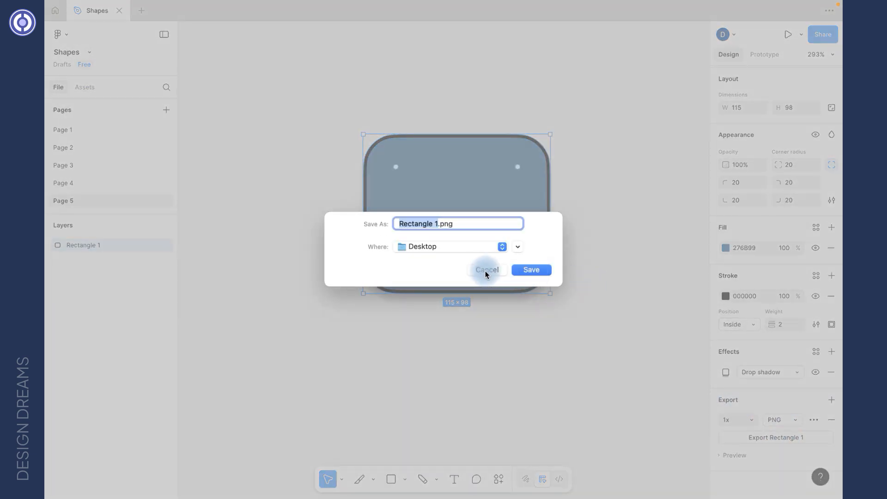
left_click(485, 271)
Deselect the rectangle and bring up the toolbar's list of drawable shapes.
left_click(608, 172)
left_click(436, 210)
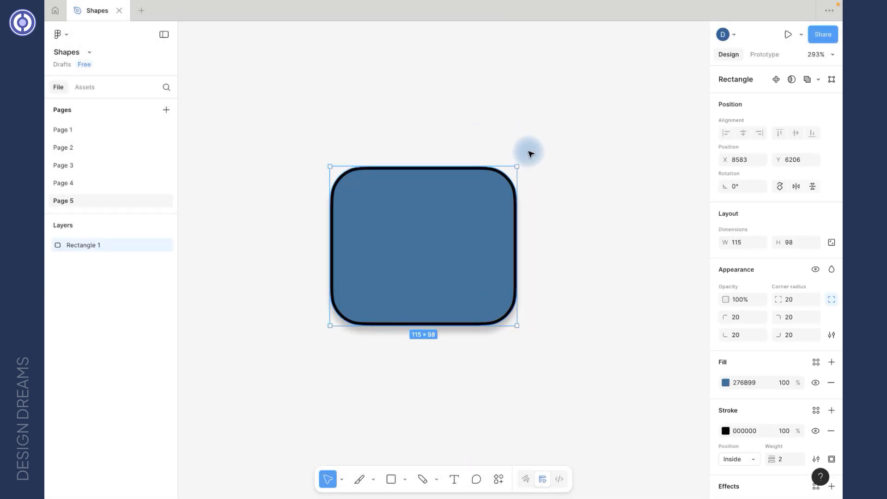
scroll(498, 137, "right", 2)
scroll(499, 137, "up", 1)
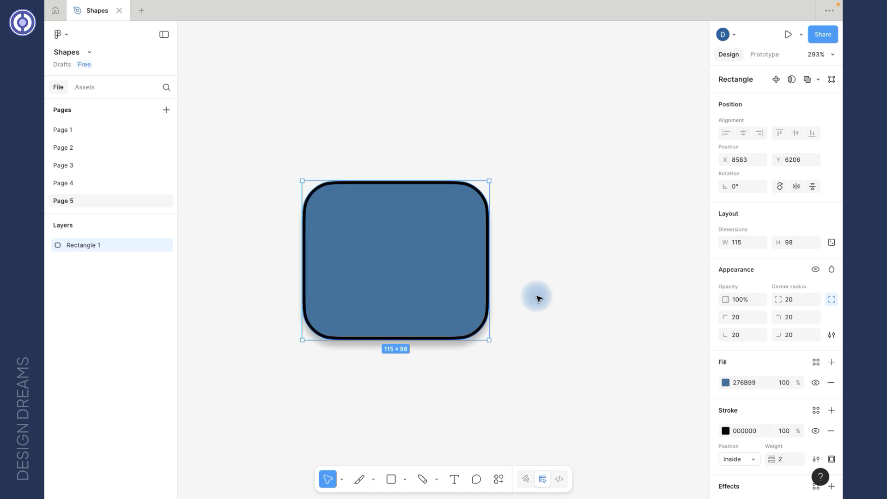
left_click(446, 415)
left_click(405, 479)
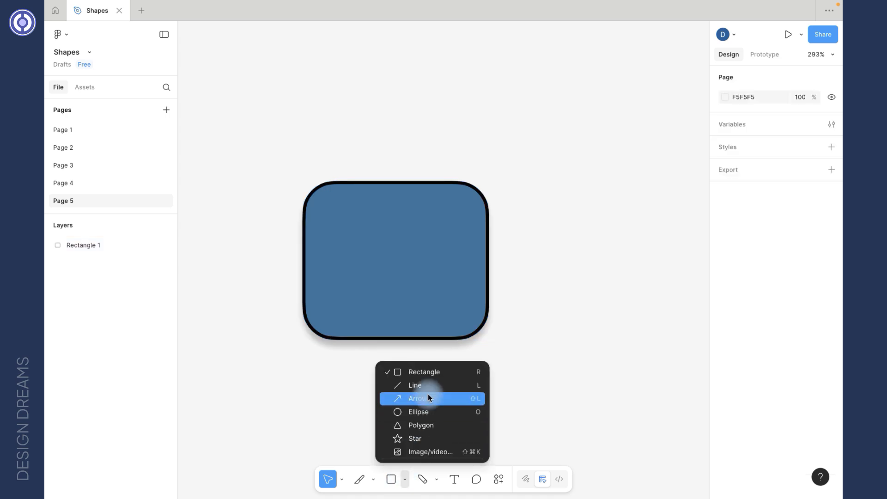